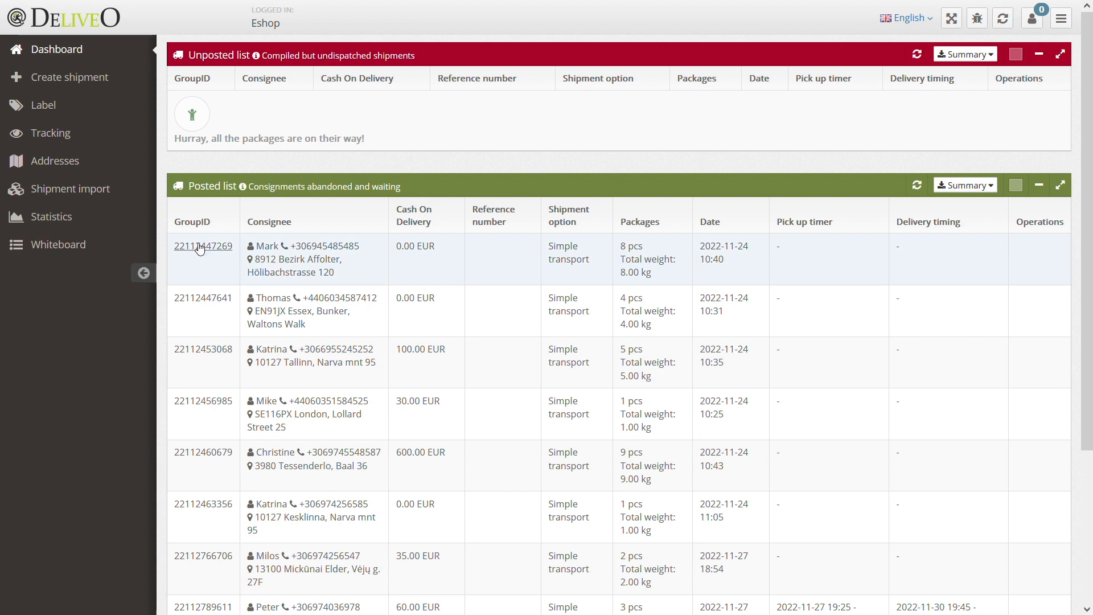
Review the packages, log and timing settings of the first shipment in the posted list, and close its details.
left_click(199, 249)
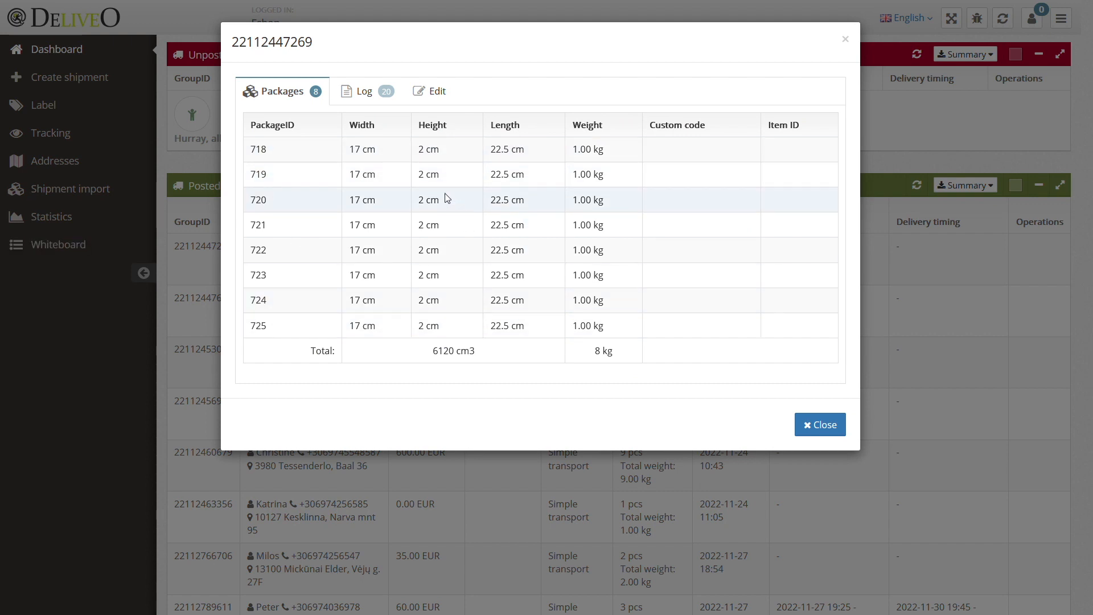
left_click(360, 91)
scroll(414, 270, "down", 8)
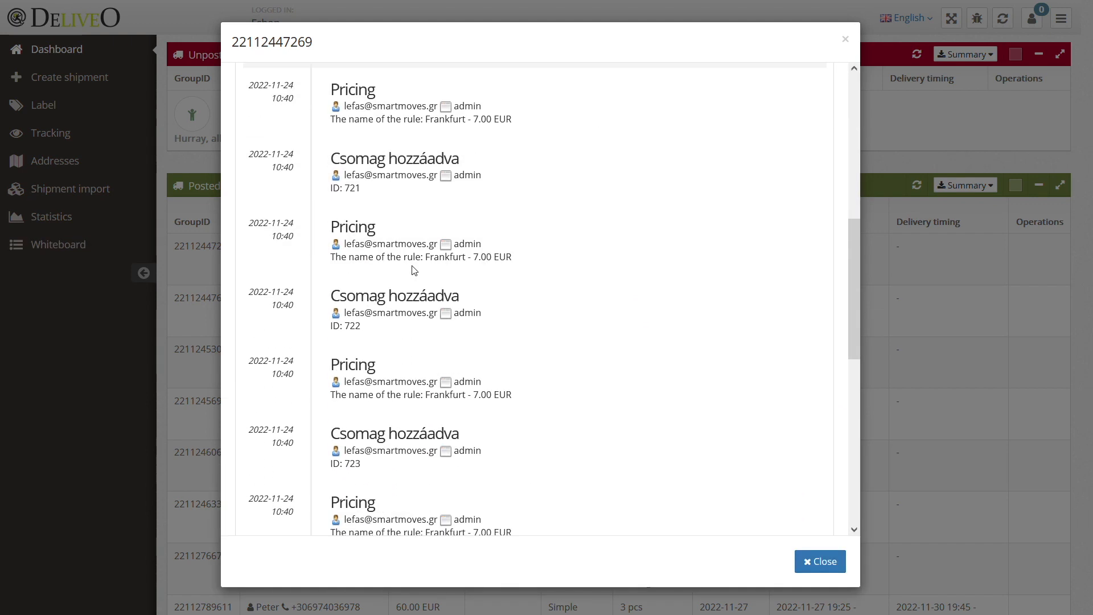
scroll(414, 270, "down", 5)
scroll(414, 270, "up", 7)
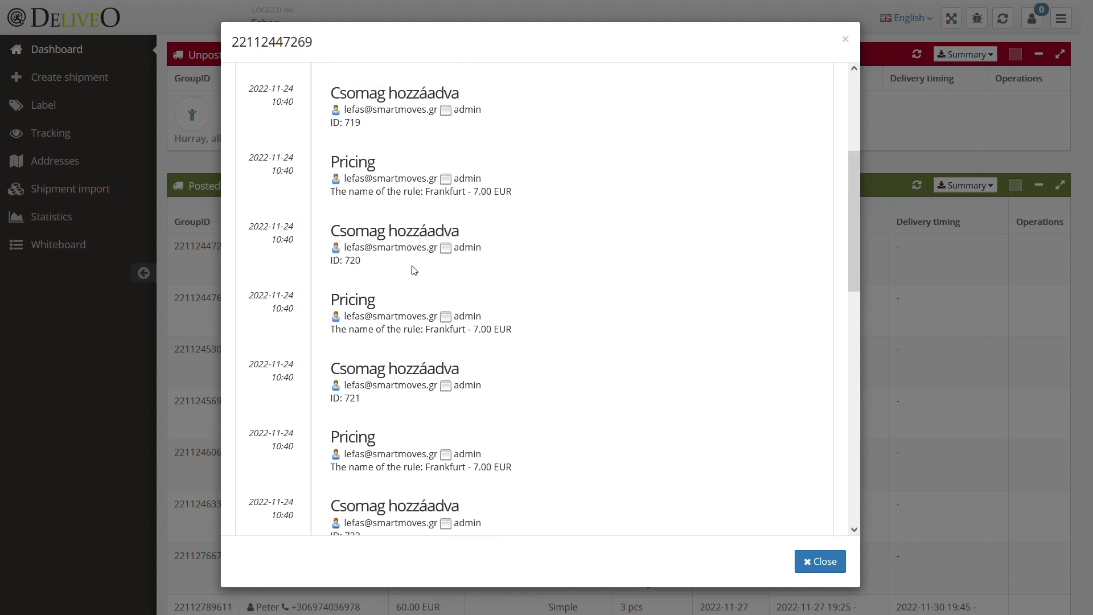
scroll(414, 269, "up", 3)
left_click(424, 92)
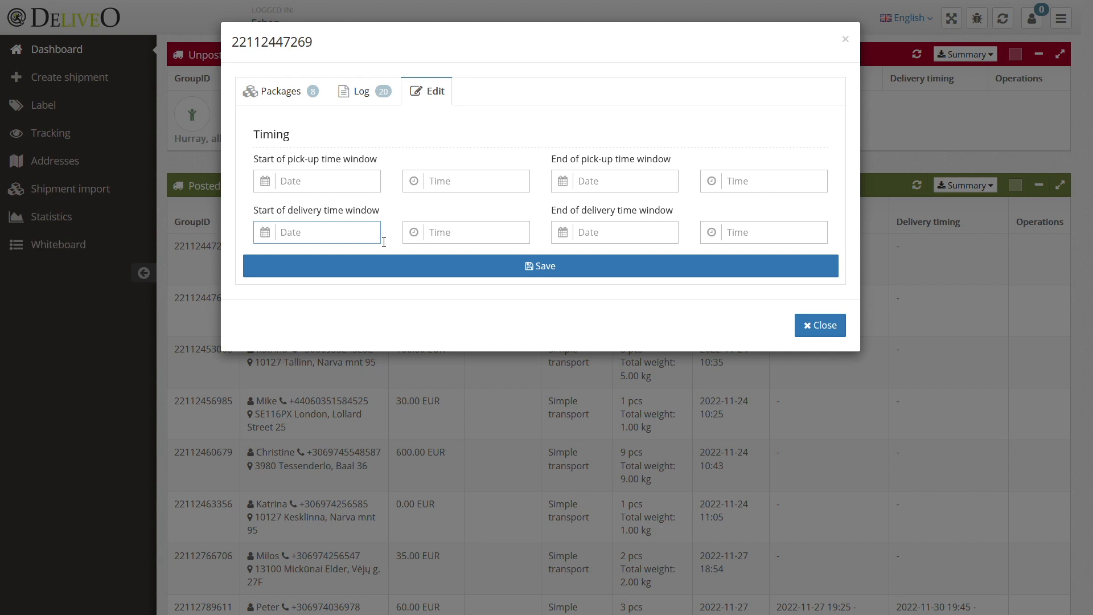
left_click(823, 333)
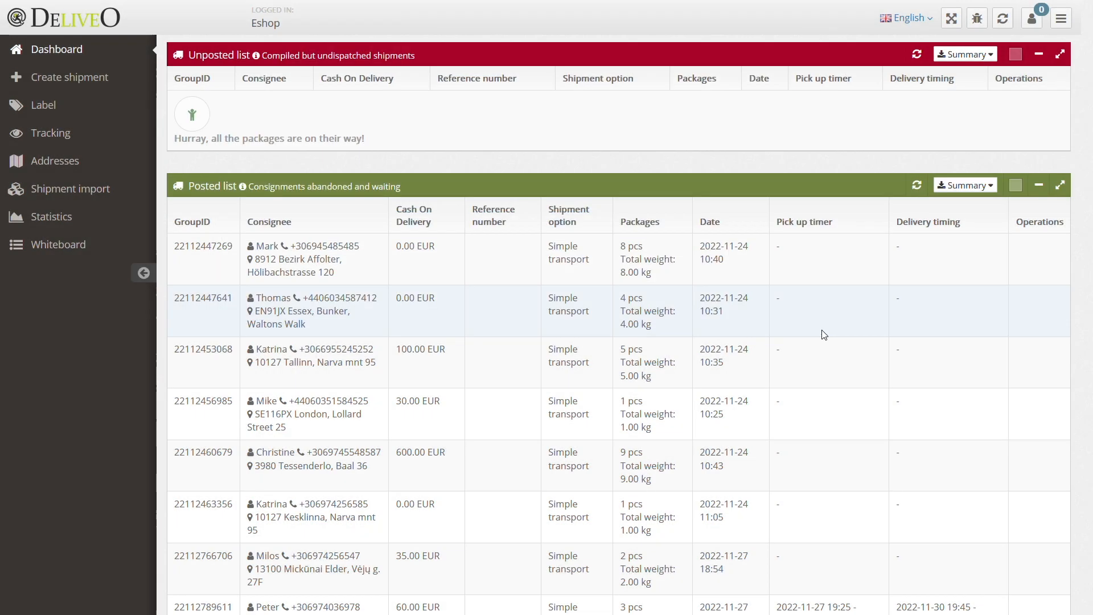
Start a new shipment with the Simple transport option and the fare paid by the Sender.
left_click(92, 93)
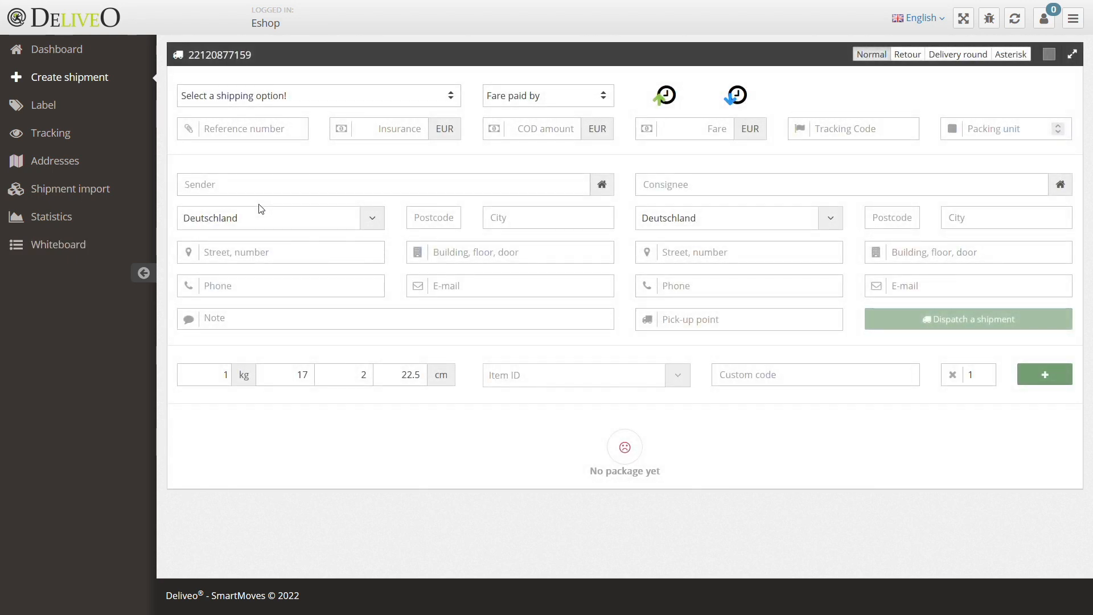
left_click(293, 100)
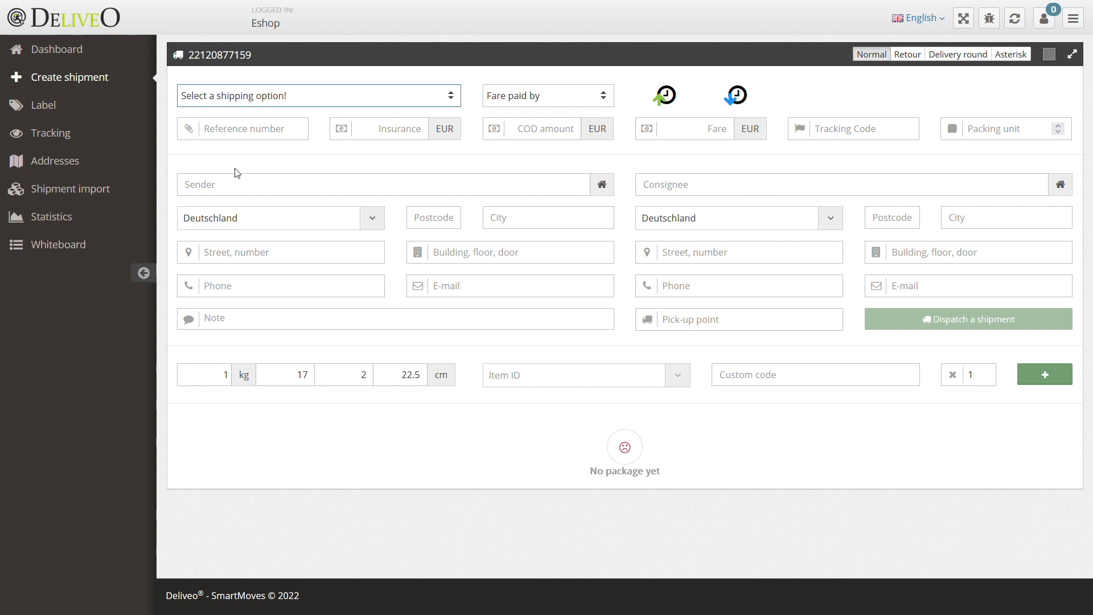
left_click(235, 169)
left_click(545, 95)
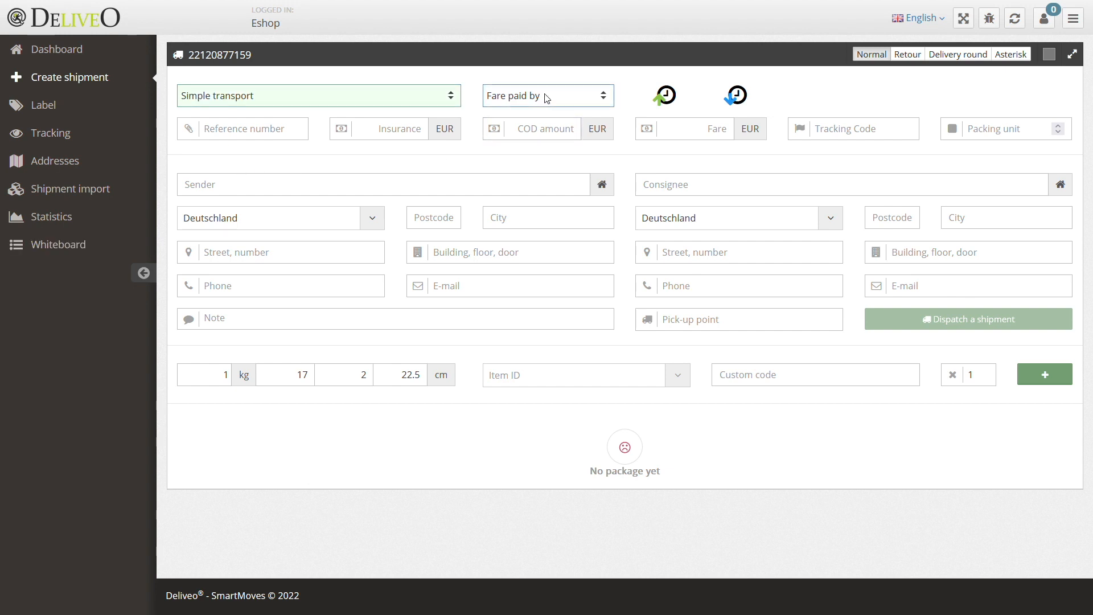
left_click(530, 138)
Fill in the sender with the account's own address and the consignee with a saved contact found by the consignee's name.
left_click(602, 186)
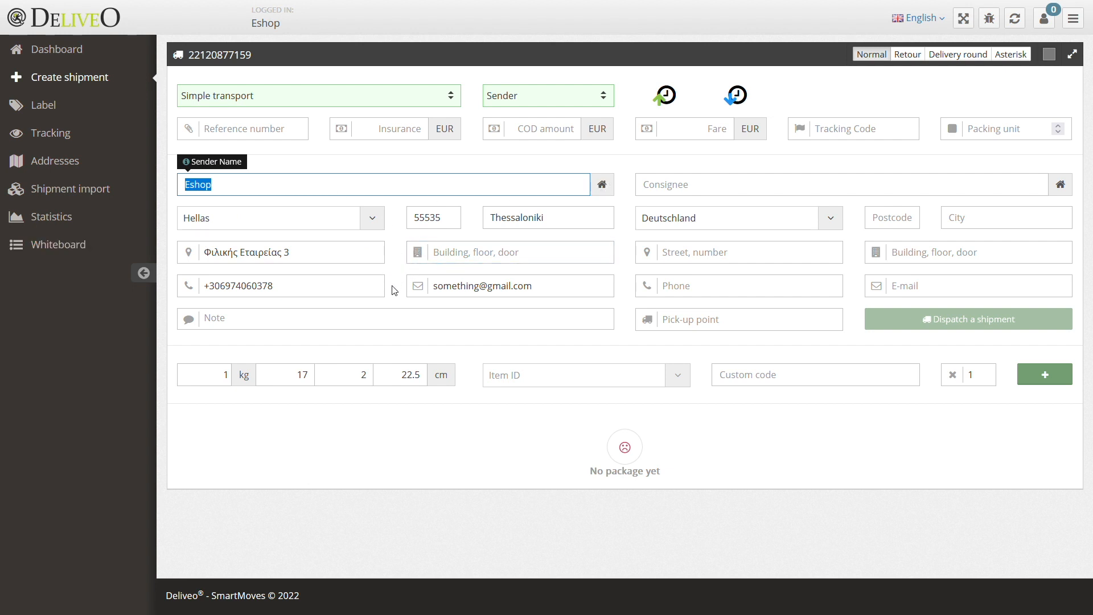
left_click(776, 194)
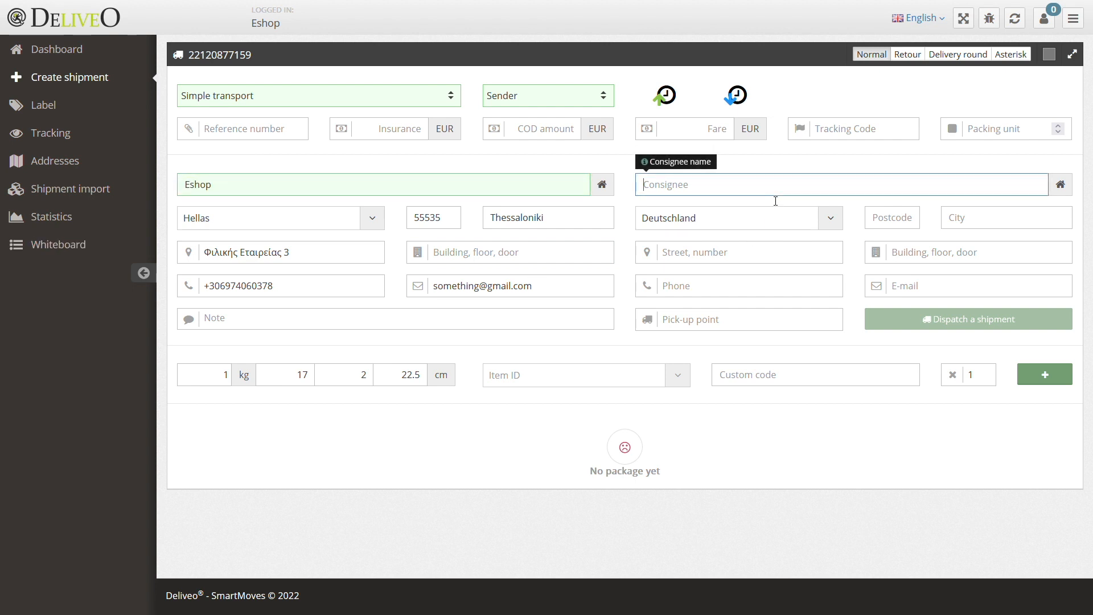
type("Milos")
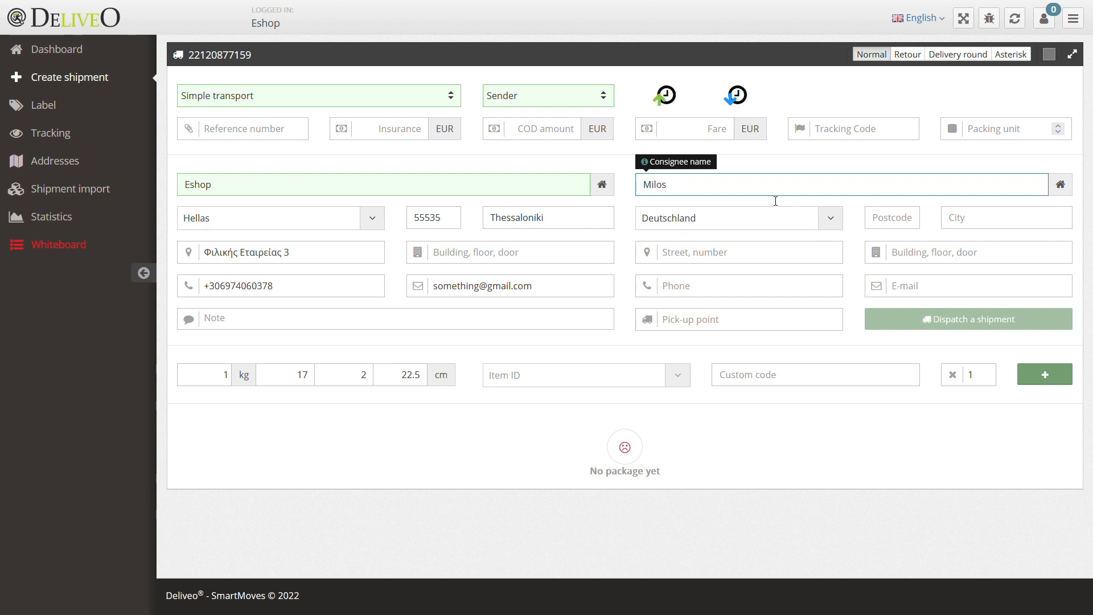
left_click(775, 205)
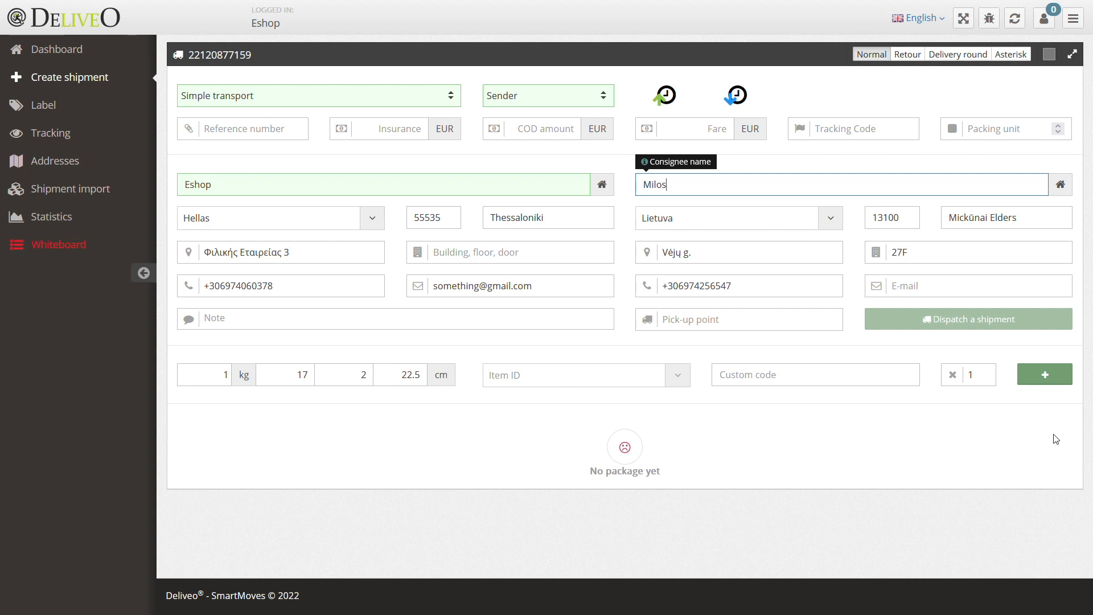
Add three identical packages weighing 3 kg each to the shipment and dispatch it.
left_click(230, 379)
key("BackSpace")
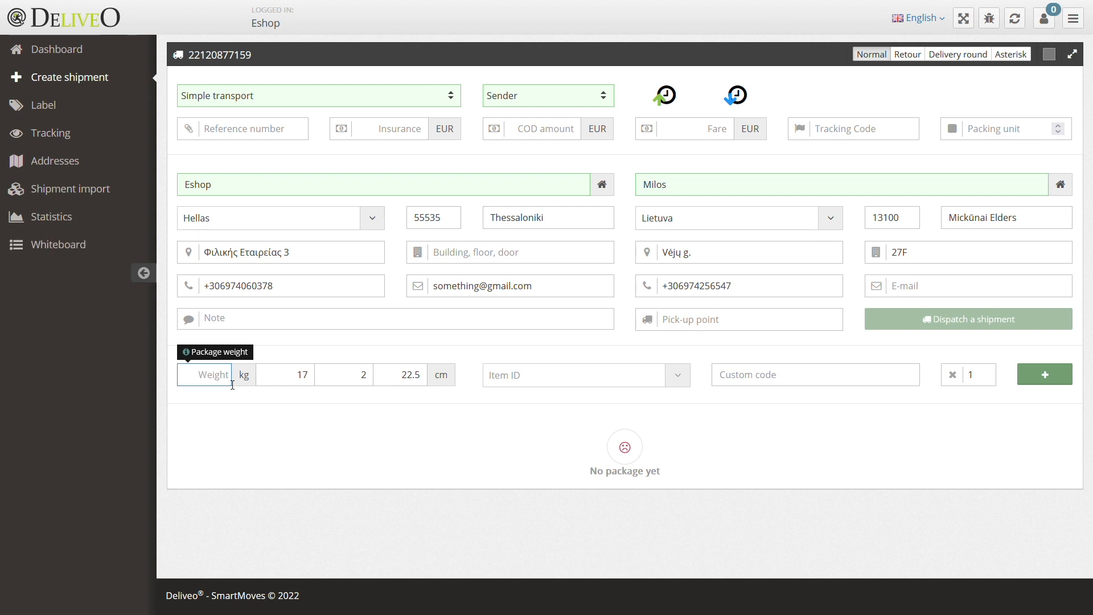
type("3")
left_click(982, 375)
key("BackSpace")
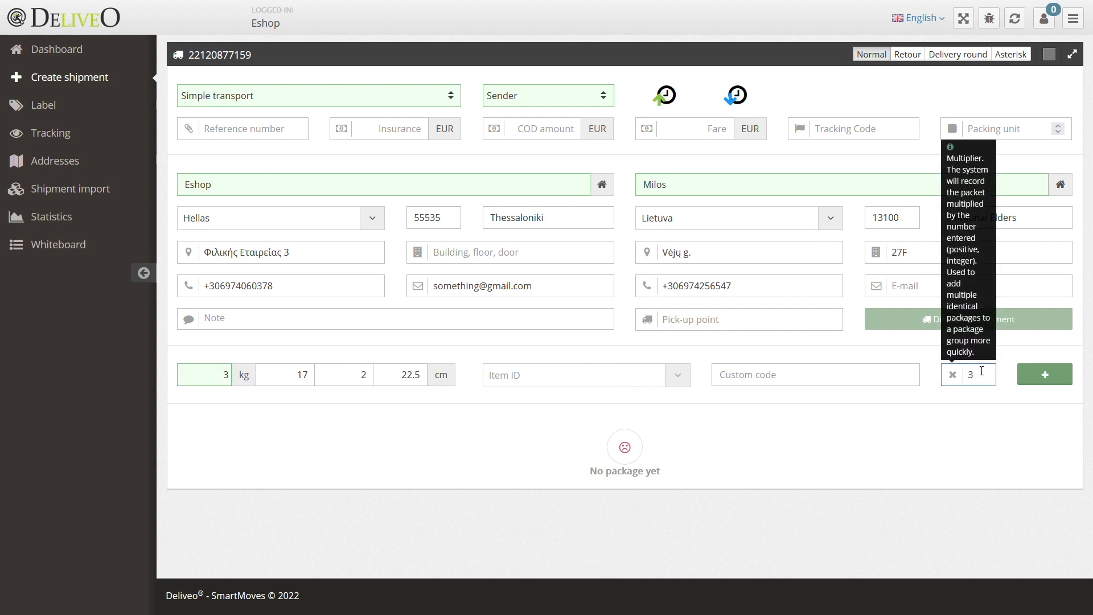
key("Return")
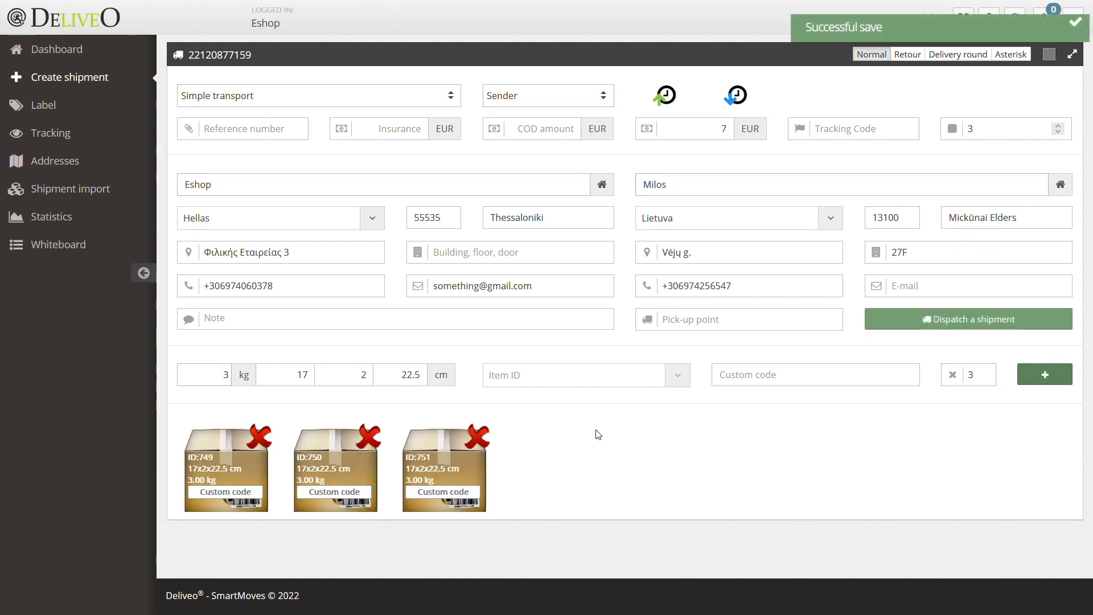
left_click(930, 318)
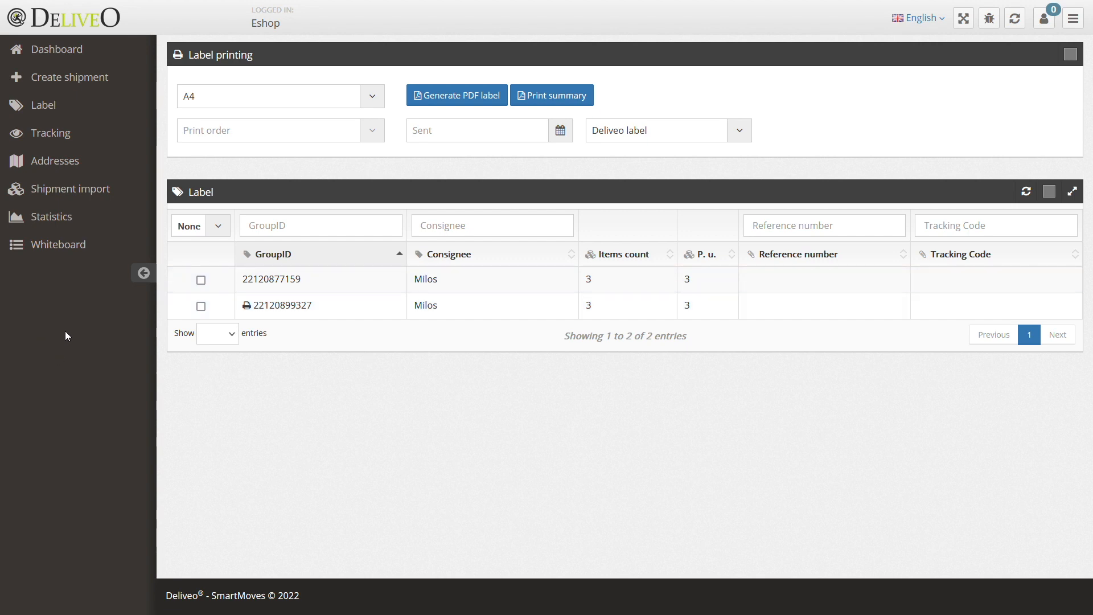
Generate the A4 PDF label for the newly dispatched shipment and close the PDF after viewing it.
left_click(201, 281)
left_click(467, 104)
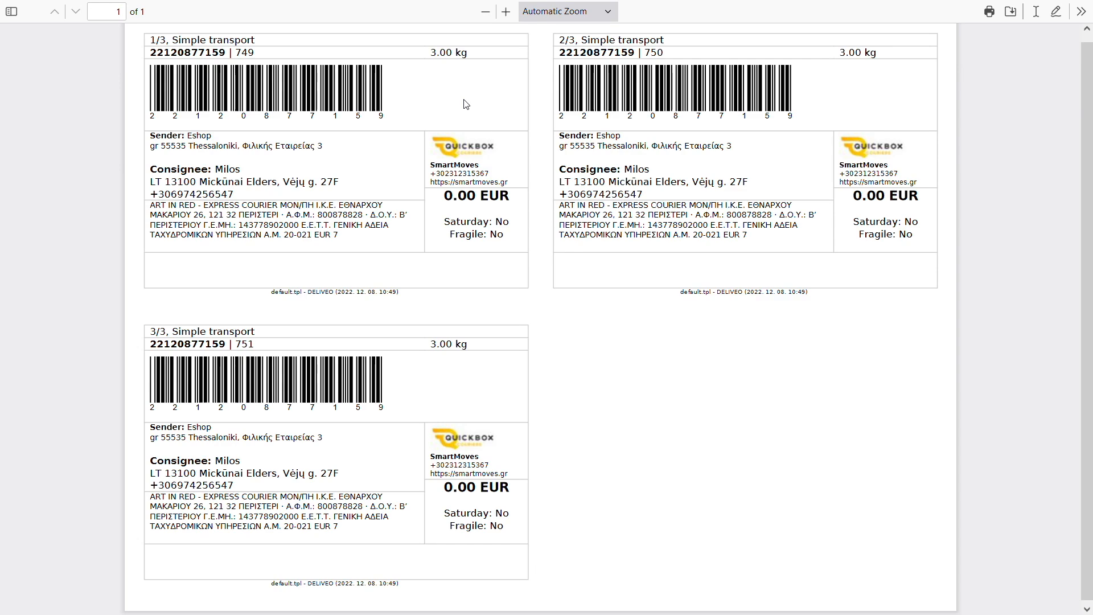
key("ctrl+w")
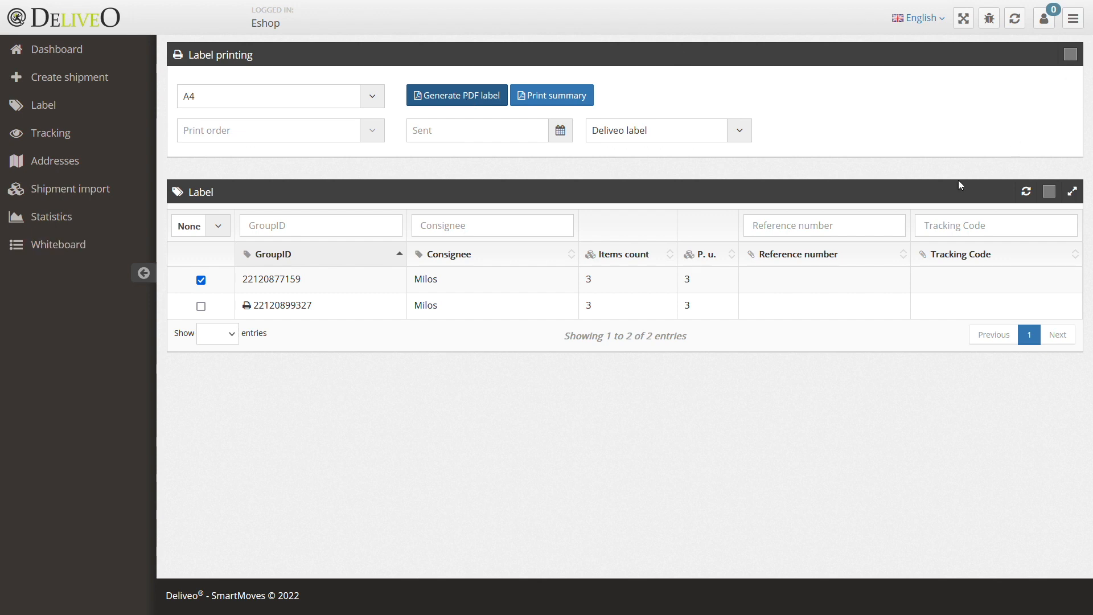
Open the shipment tracking table and examine its columns, from status and delivery dates to consignee, sender, fare and note details.
left_click(56, 146)
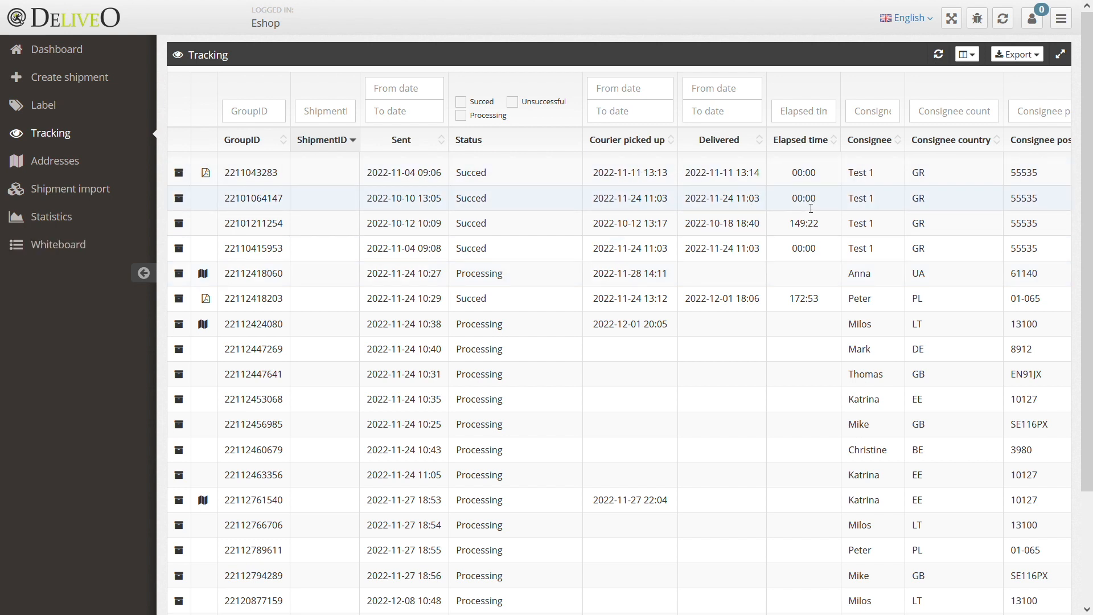
scroll(785, 205, "right", 2)
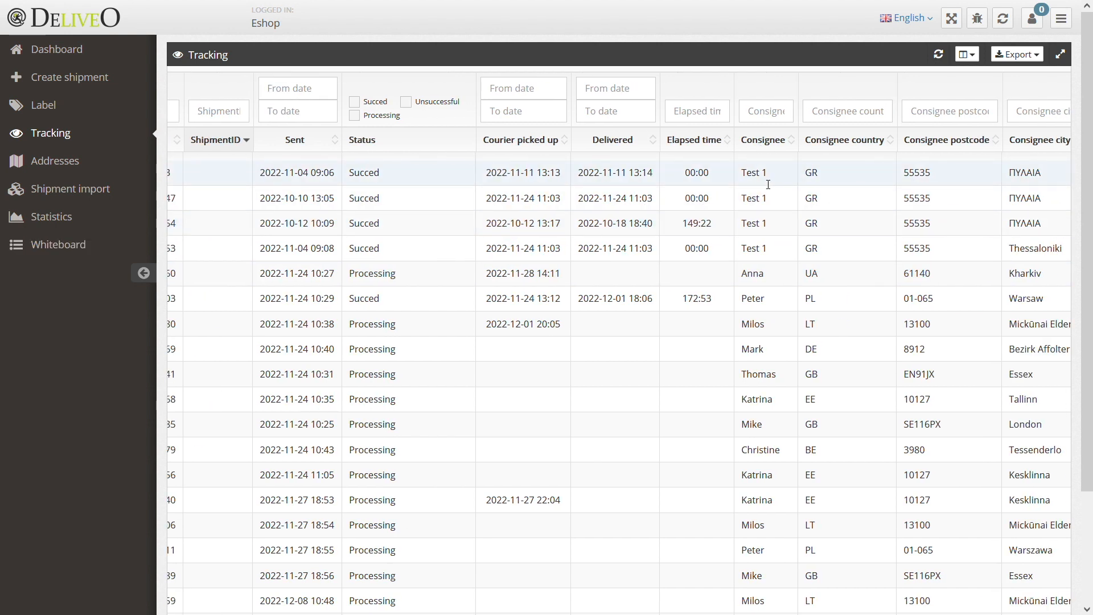
scroll(770, 187, "right", 3)
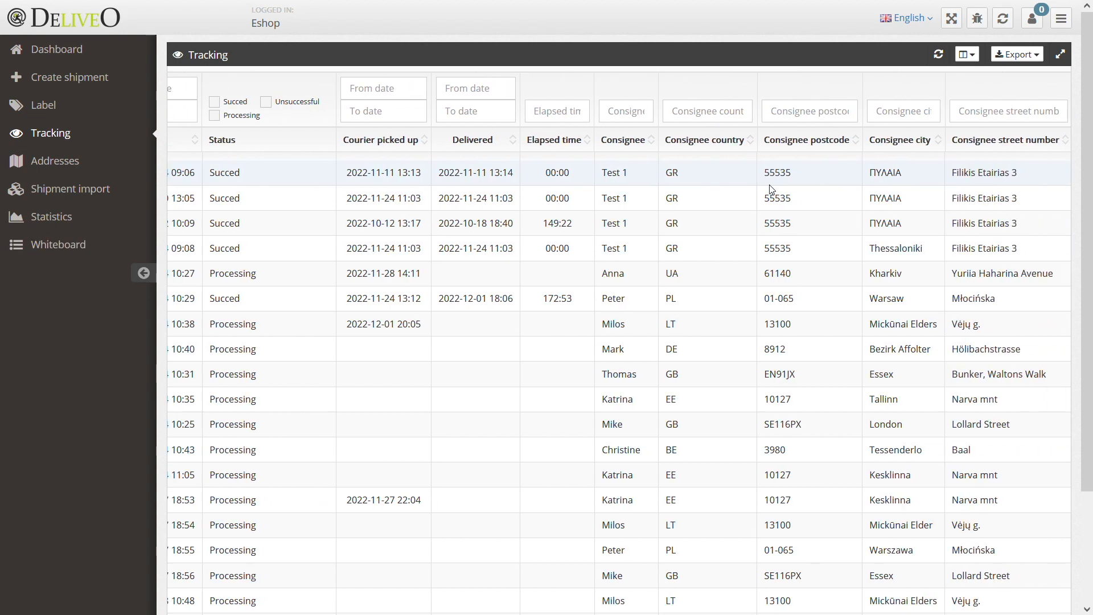
scroll(951, 186, "right", 6)
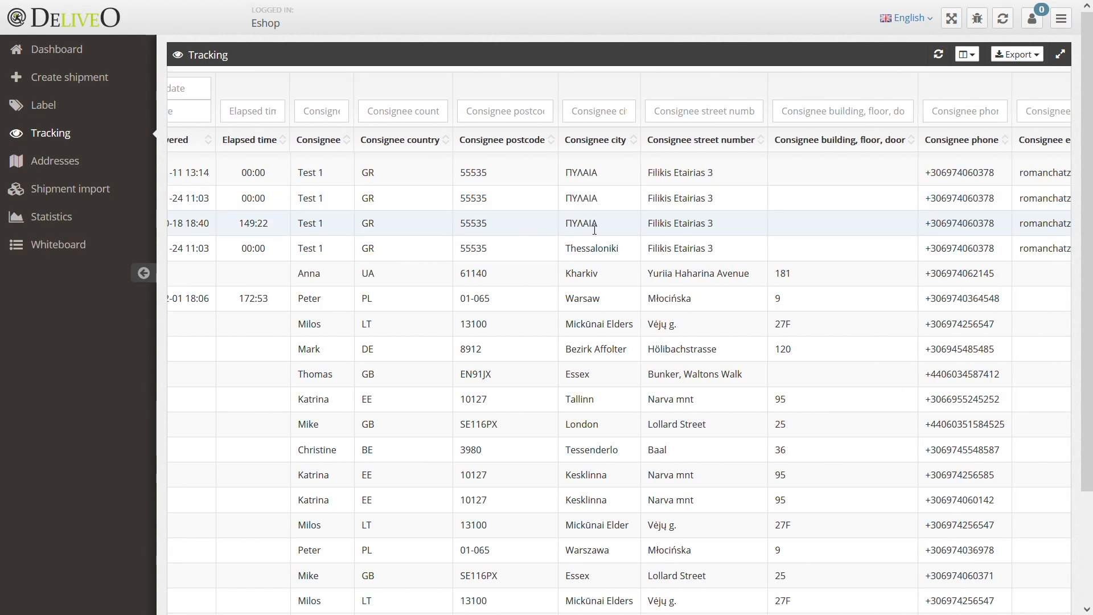
scroll(528, 202, "right", 9)
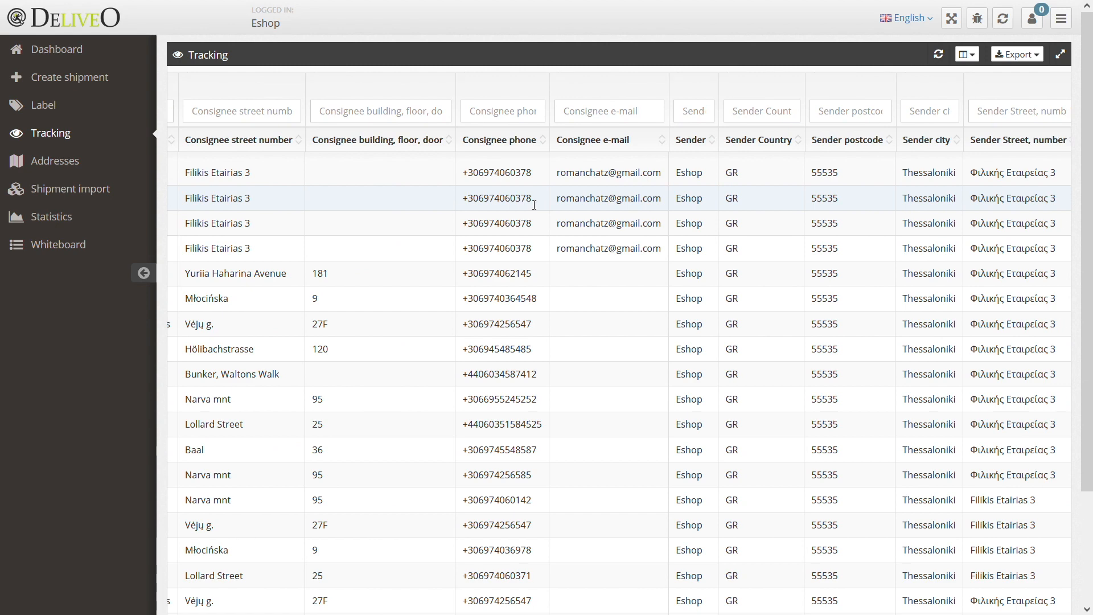
scroll(617, 211, "right", 10)
scroll(618, 212, "right", 13)
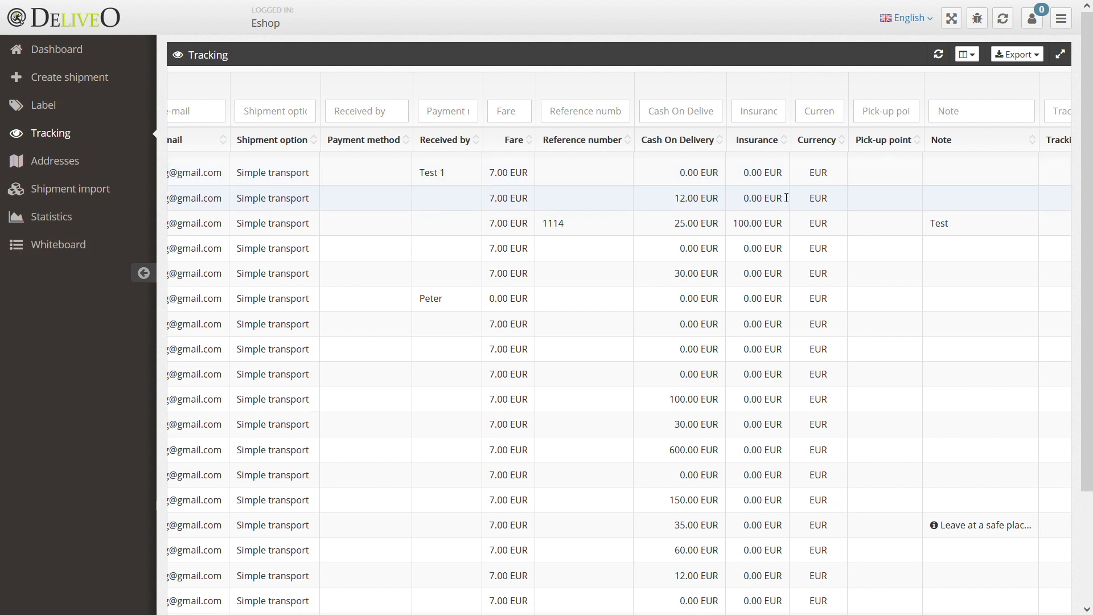
scroll(757, 199, "right", 1)
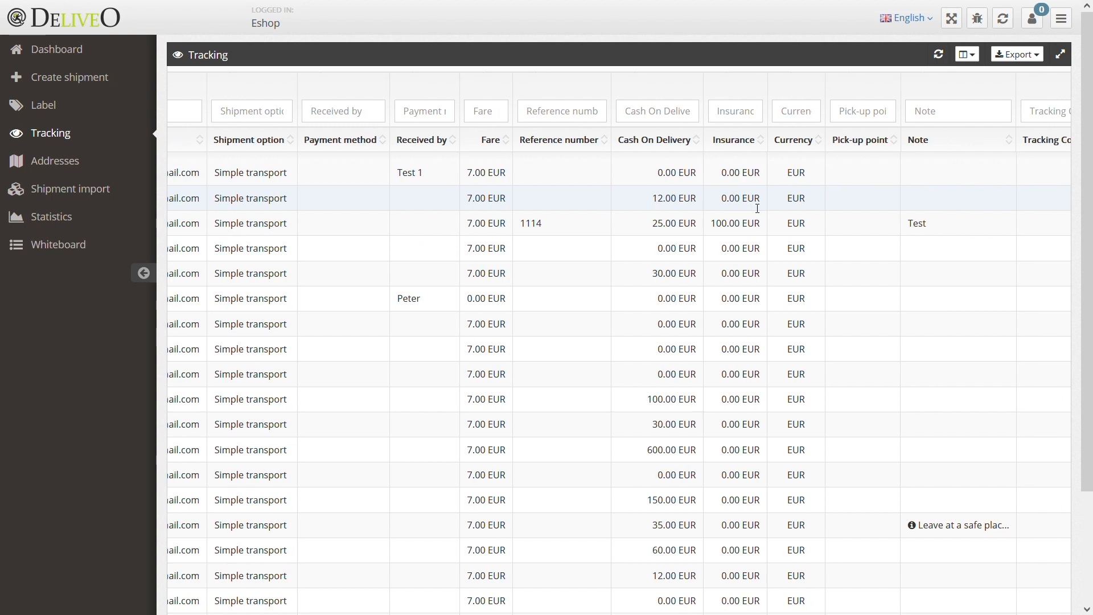
scroll(757, 205, "right", 1)
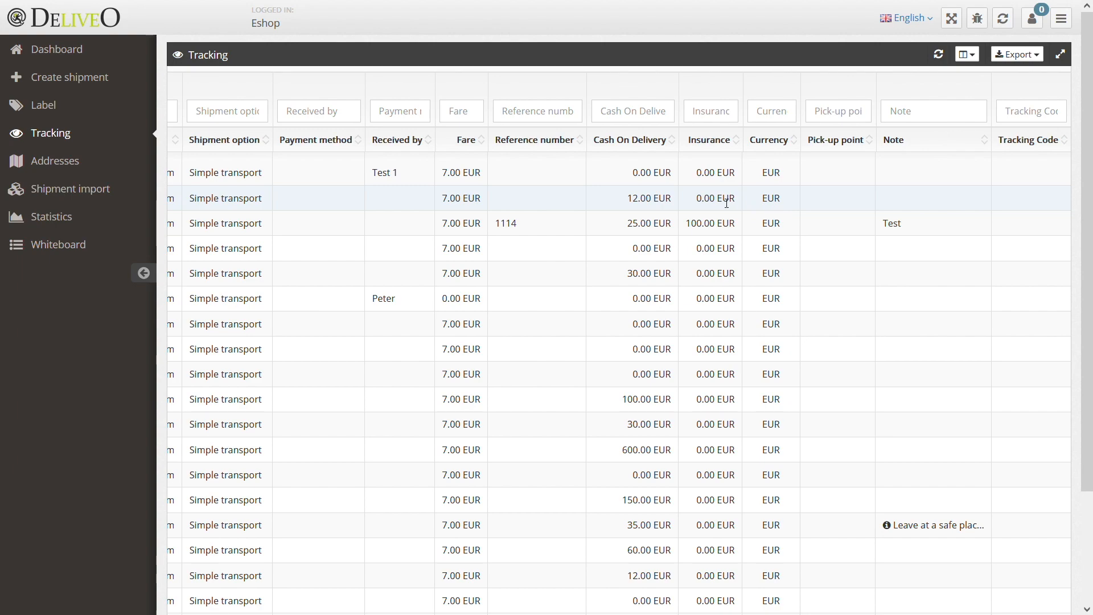
scroll(730, 203, "left", 20)
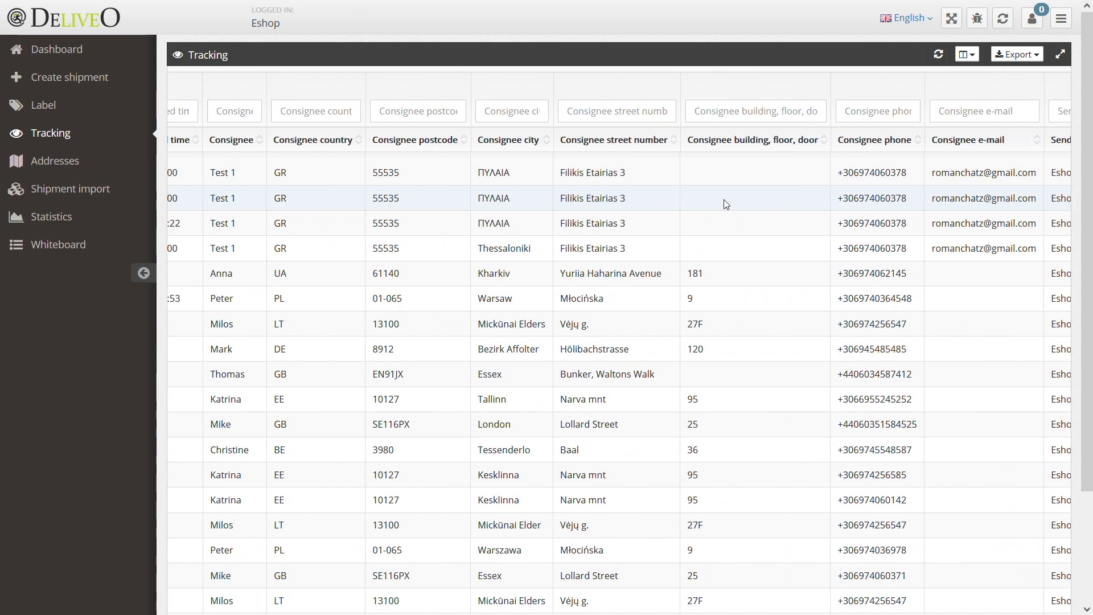
scroll(726, 203, "left", 2)
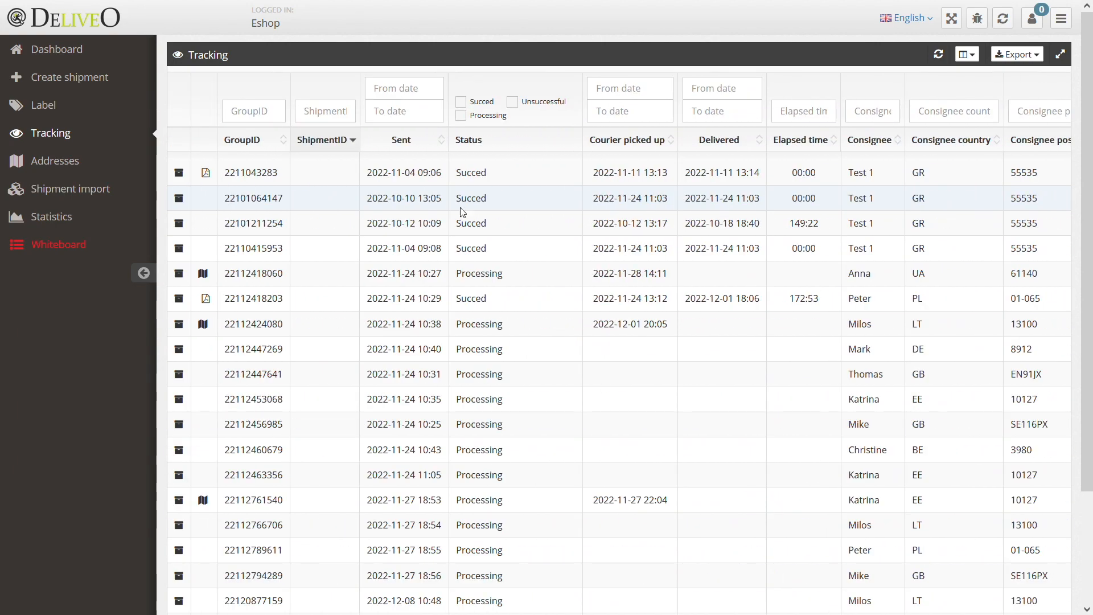
left_click(320, 118)
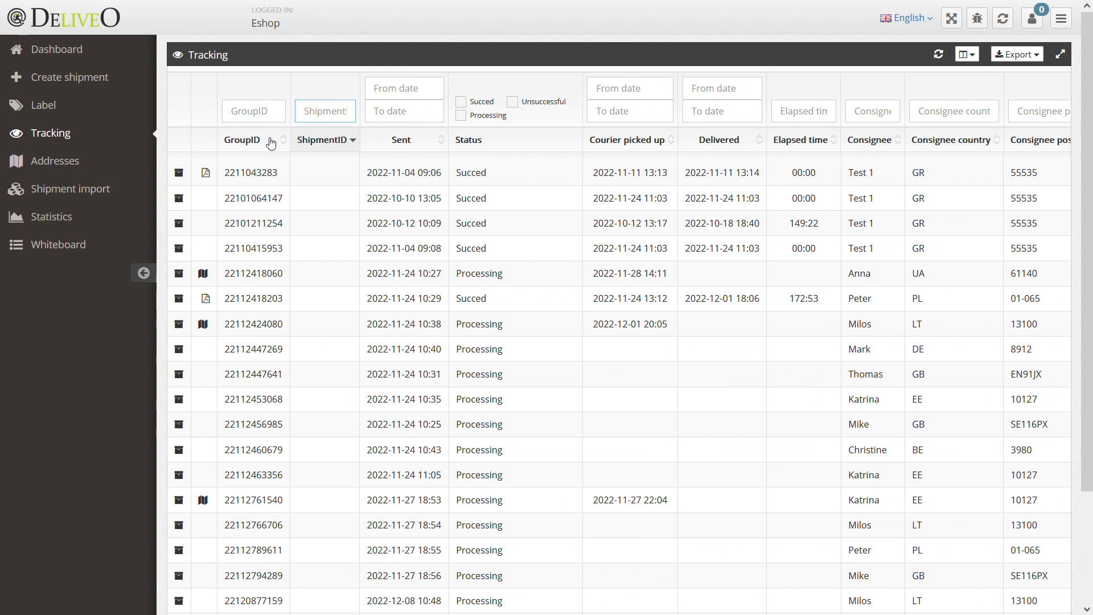
Choose the file Demo 1.xlsx for the shipment import and set the shipment option to Simple transport.
left_click(82, 171)
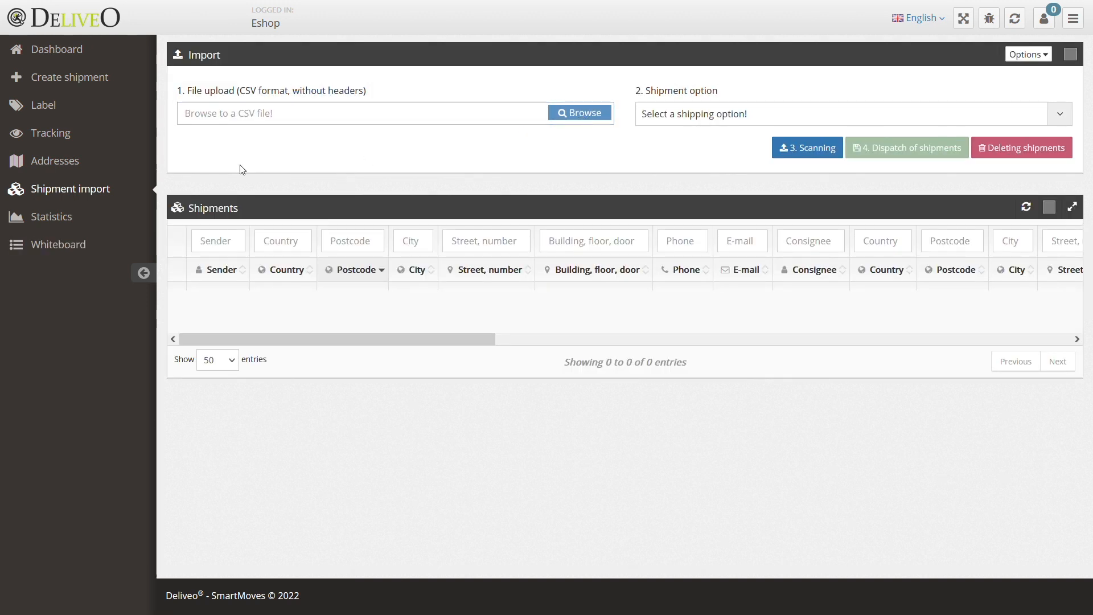
double_click(162, 128)
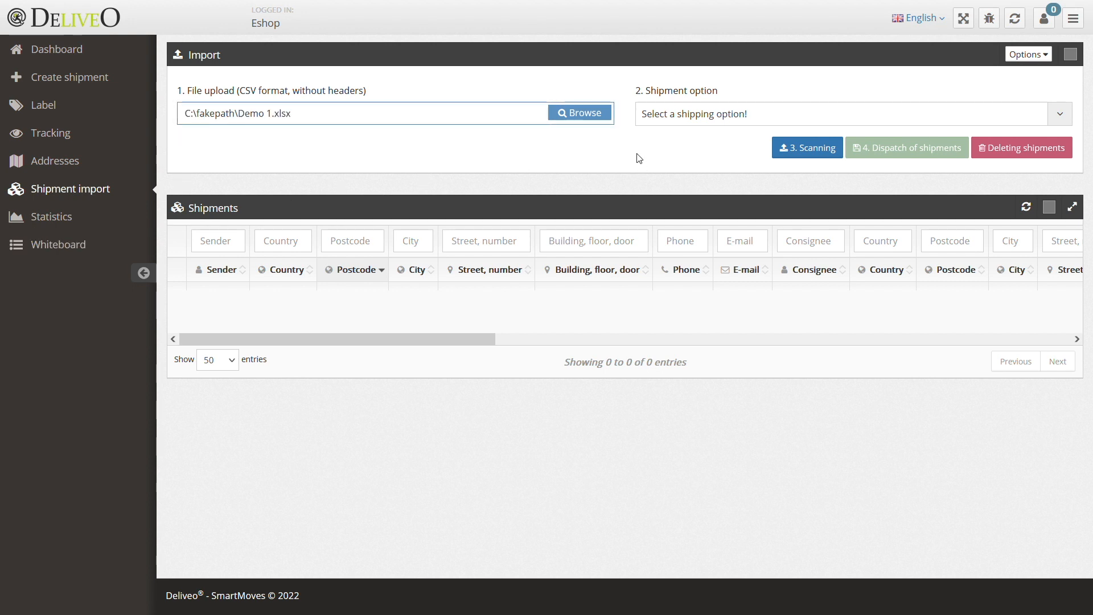
left_click(1048, 56)
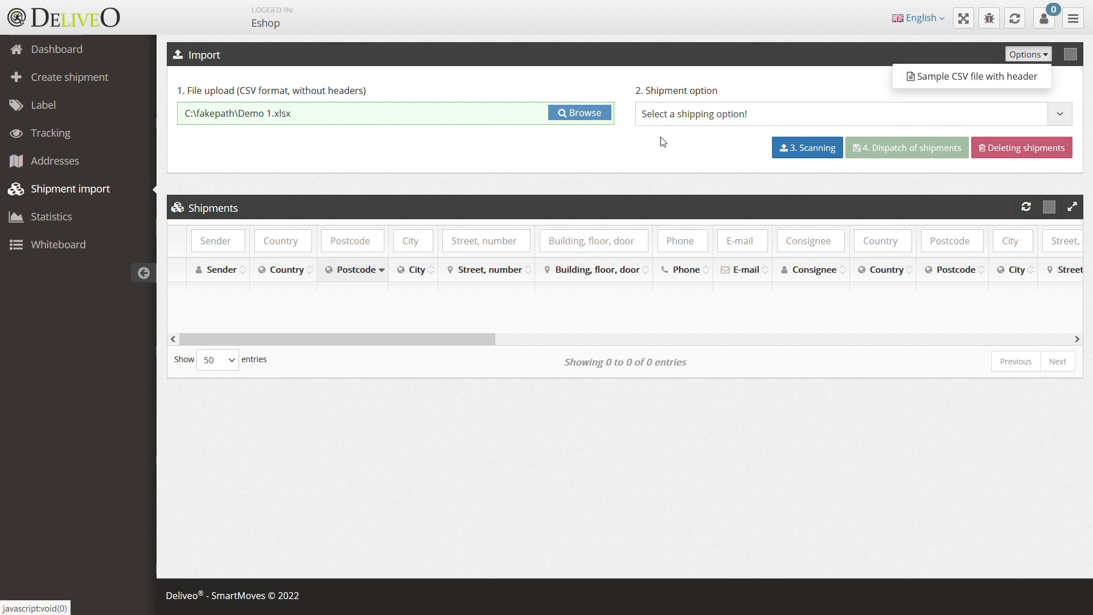
left_click(672, 121)
left_click(669, 193)
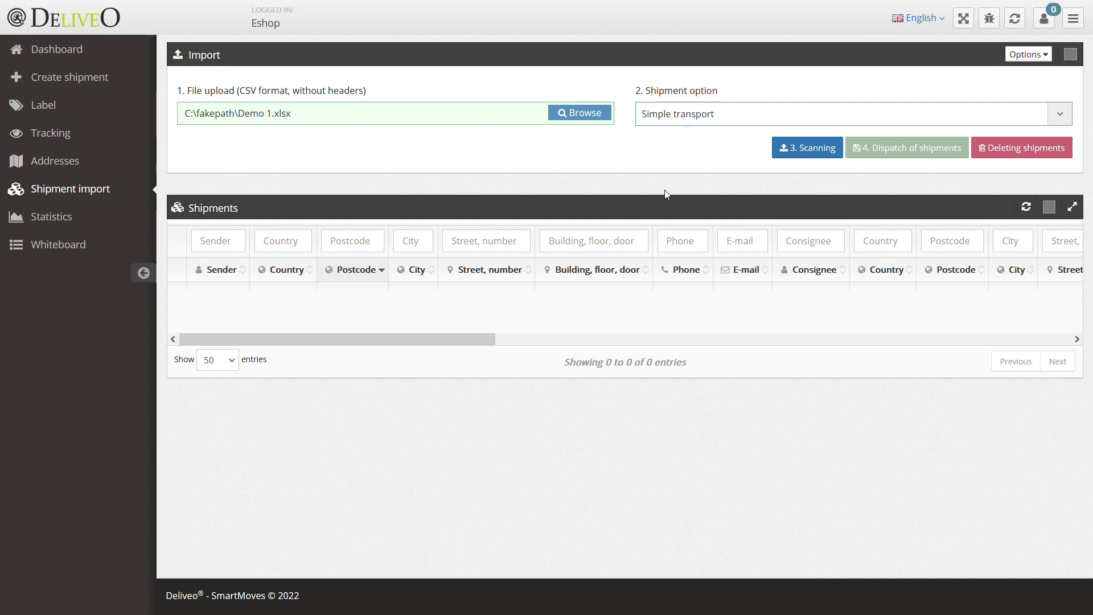
Scan the chosen file into the shipments list and look through the imported rows.
left_click(794, 154)
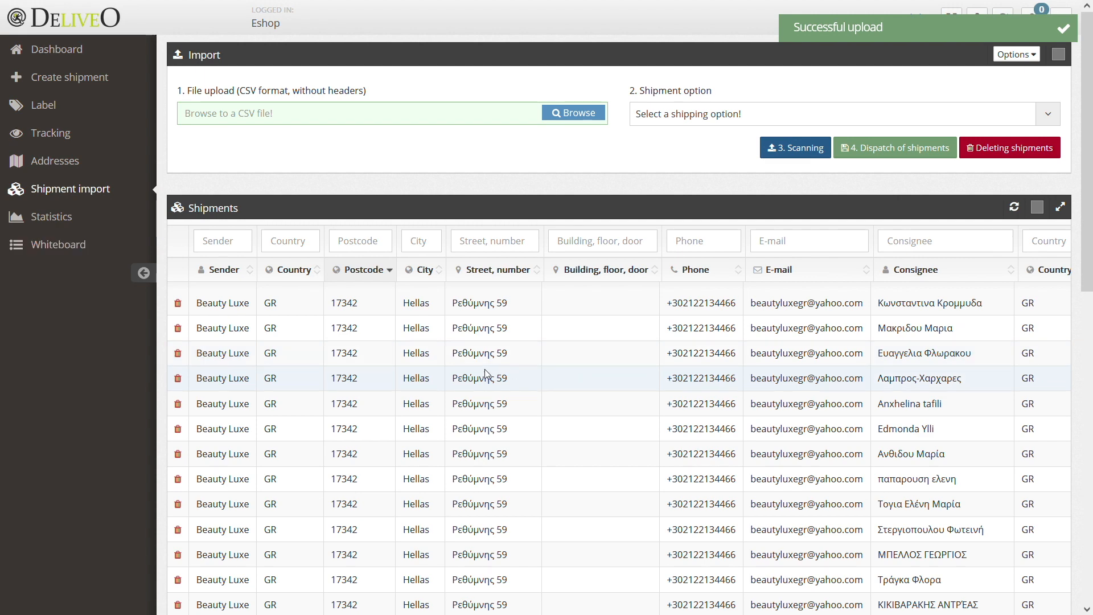
scroll(501, 370, "down", 8)
scroll(484, 373, "down", 4)
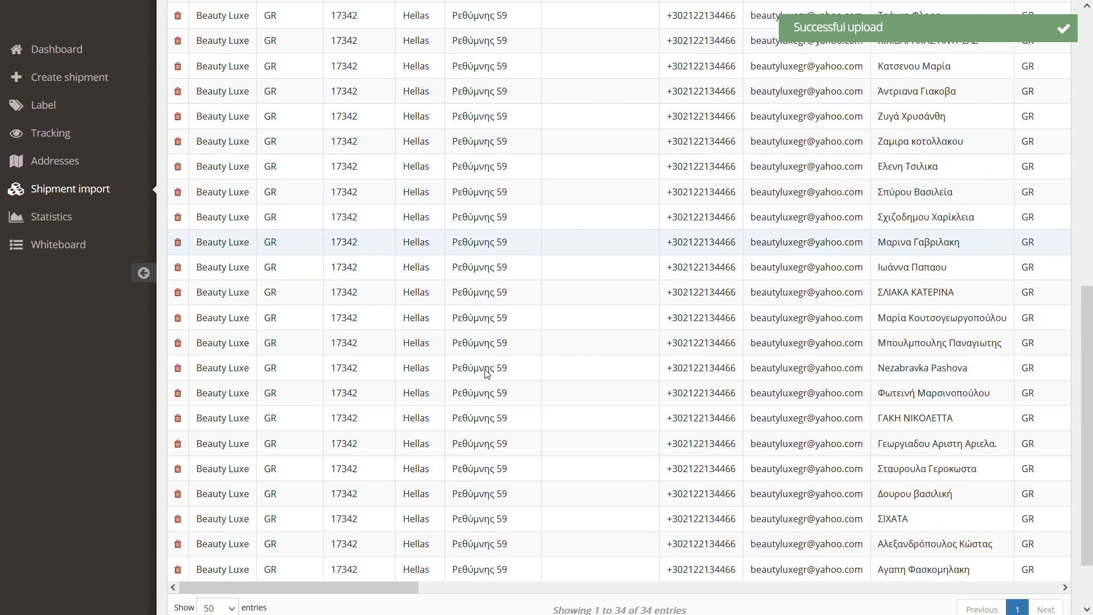
Delete the single shipment in the fourth visible row at the start of the imported shipments list, confirming its removal.
scroll(490, 374, "up", 5)
scroll(490, 374, "up", 6)
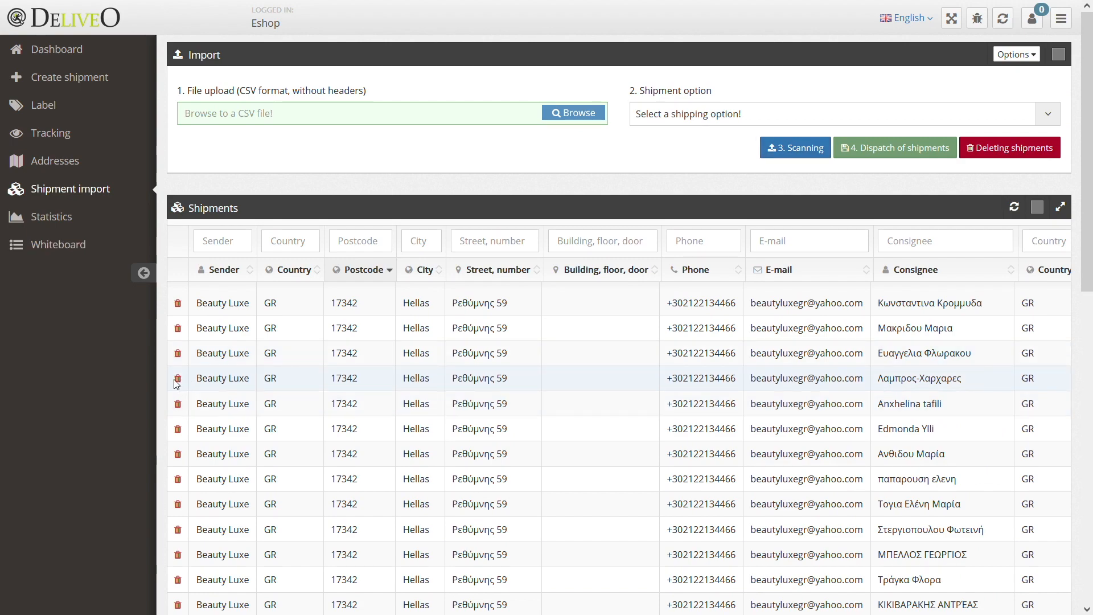
left_click(178, 379)
left_click(743, 277)
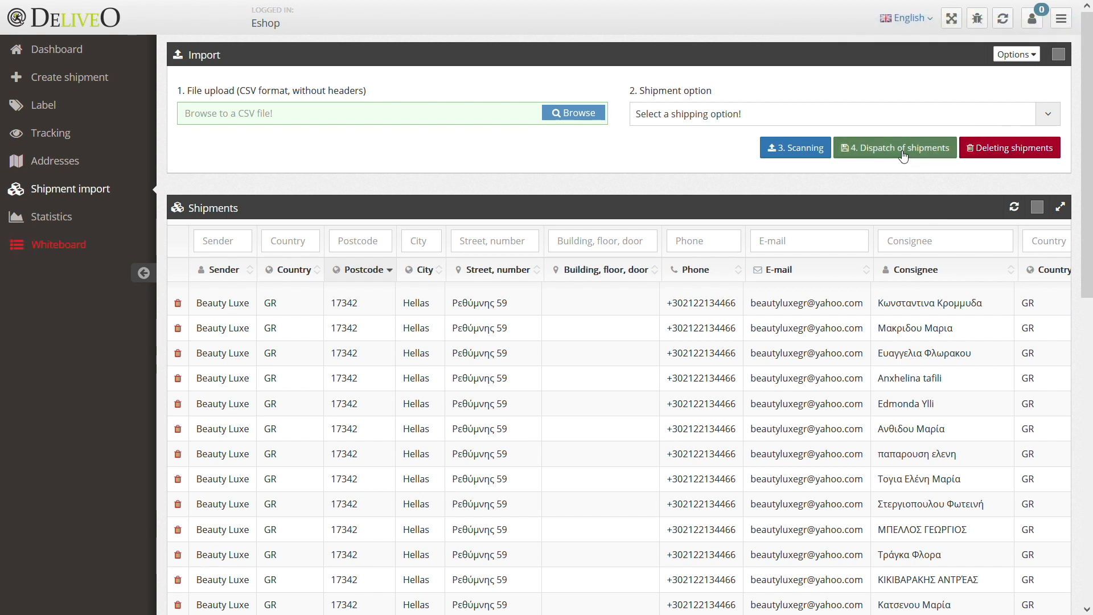
Open the shipment statistics and examine the charts for shipments sent, weight, cash on delivery, delivery time, fares and delivery attempts.
left_click(78, 220)
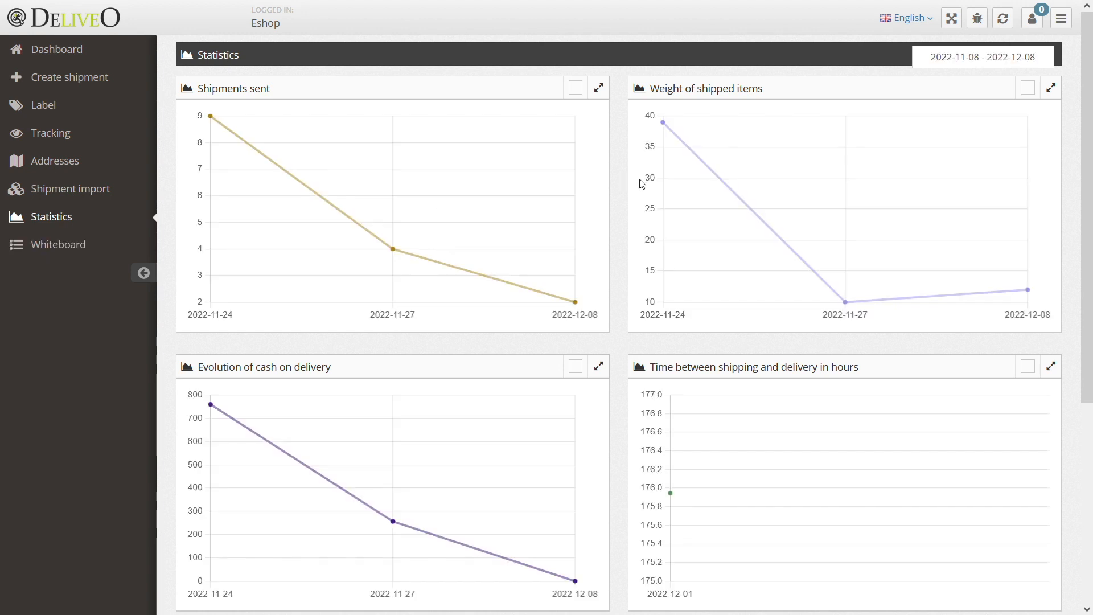
scroll(445, 393, "down", 3)
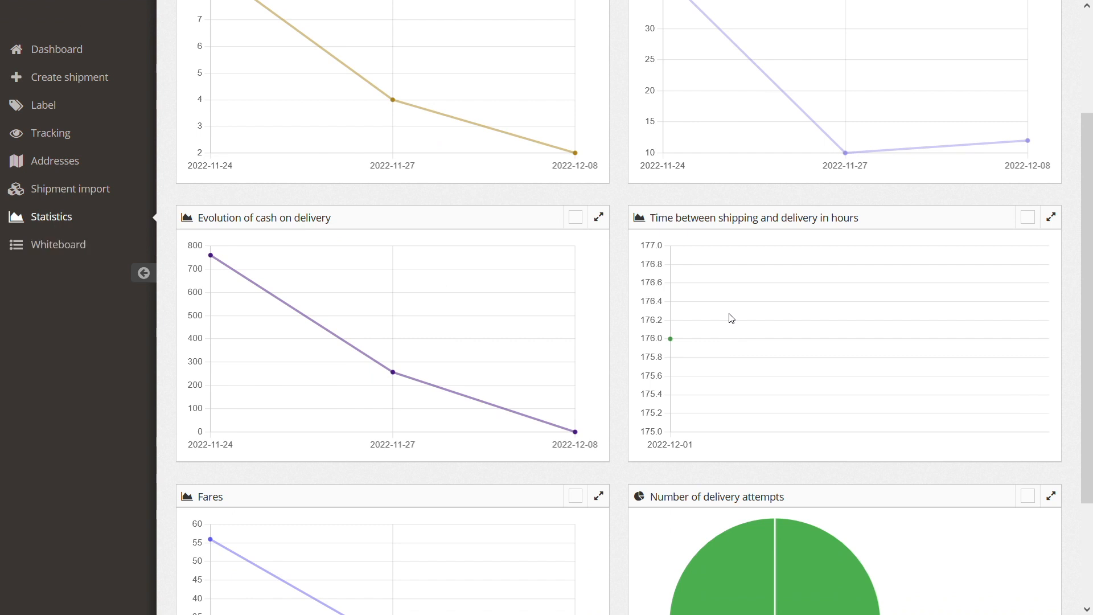
scroll(729, 317, "down", 3)
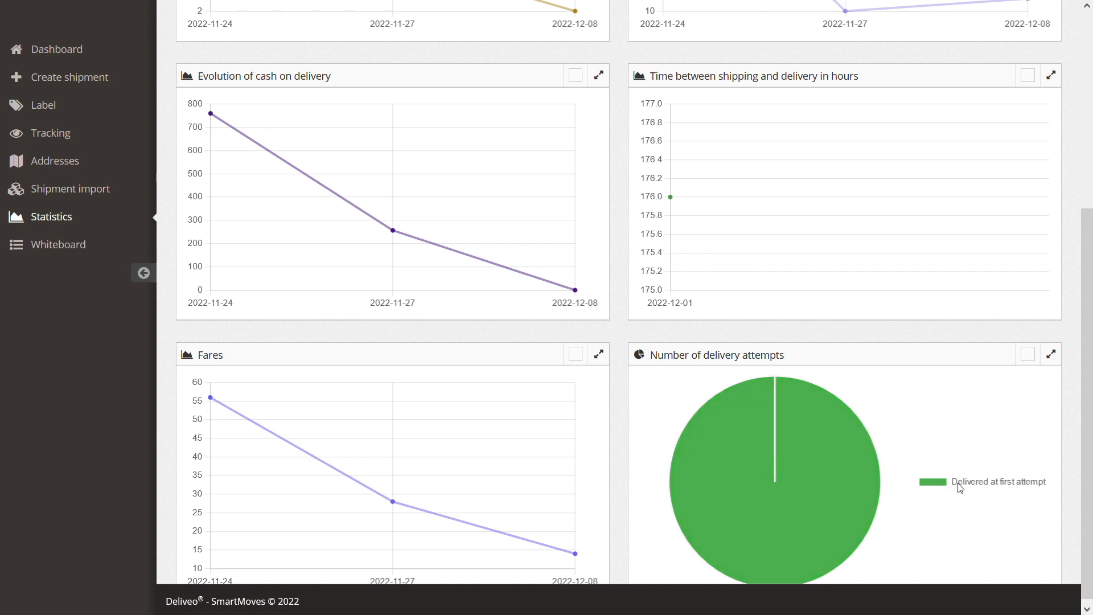
scroll(510, 454, "down", 1)
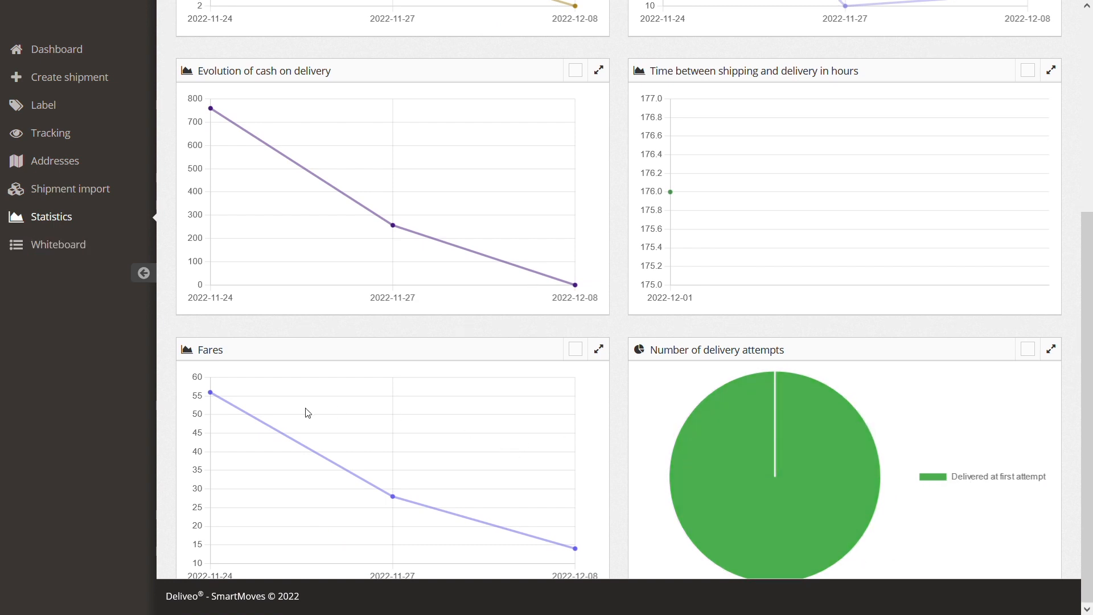